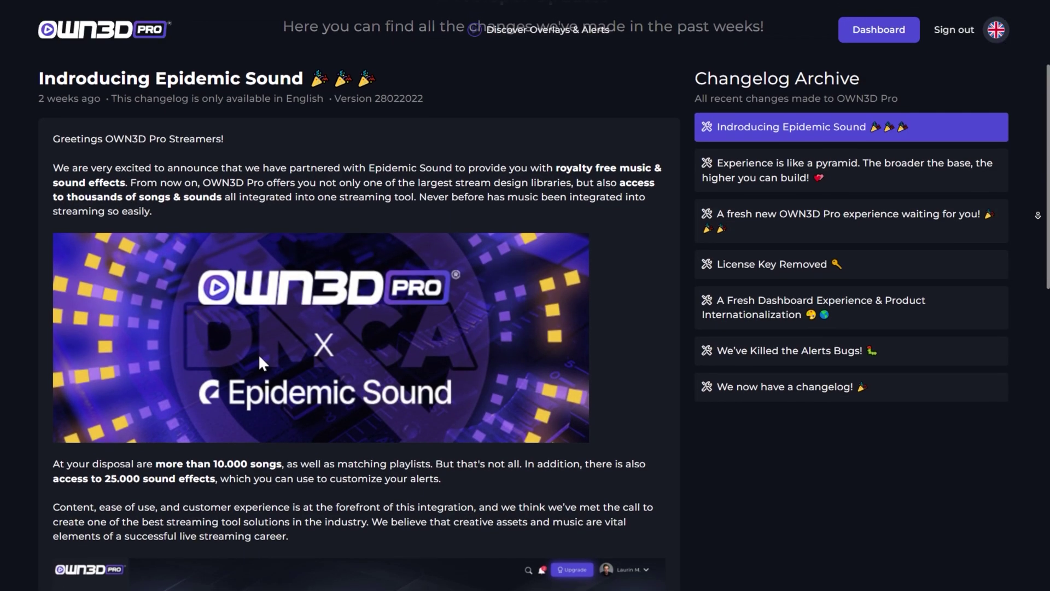
- Read the Epidemic Sound changelog entry, and open the Country genre in the dashboard's Epidemic Sound music library
{"action": "scroll", "coordinate": [258, 328], "scroll_direction": "down", "scroll_amount": 2}
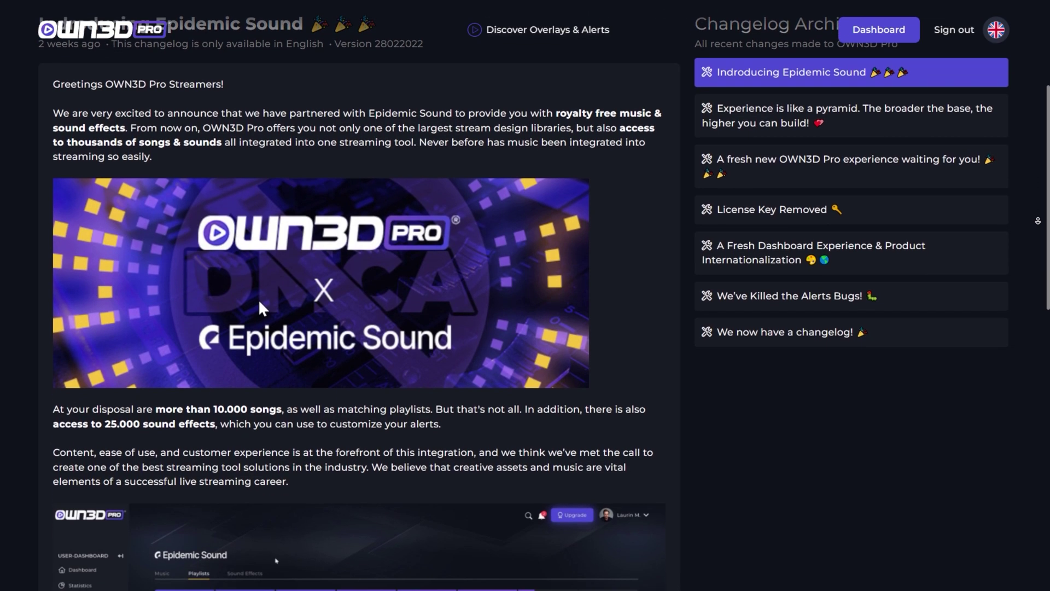
{"action": "scroll", "coordinate": [258, 262], "scroll_direction": "down", "scroll_amount": 1}
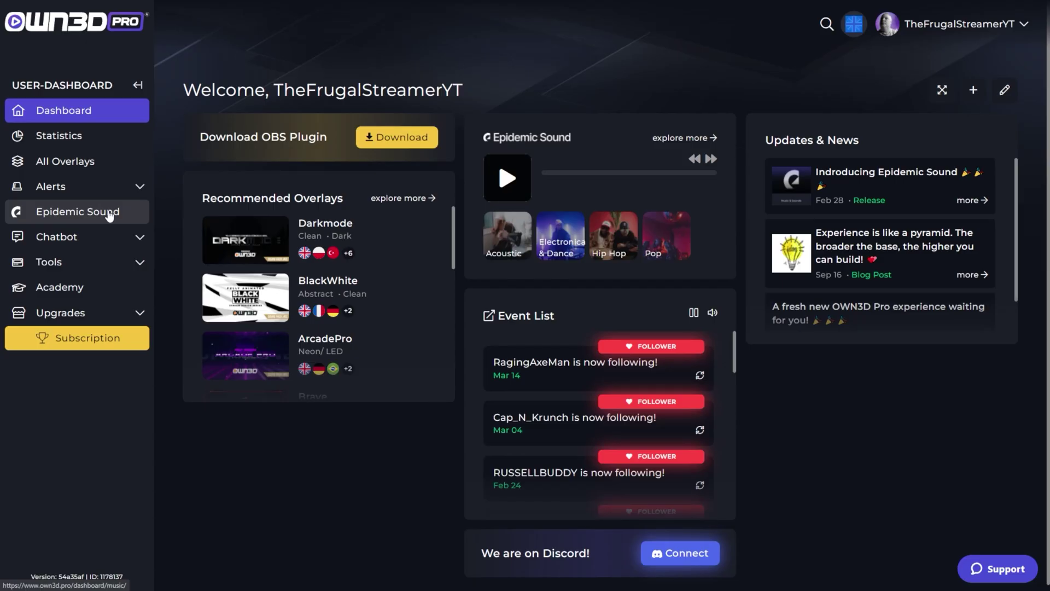
{"action": "left_click", "coordinate": [110, 213]}
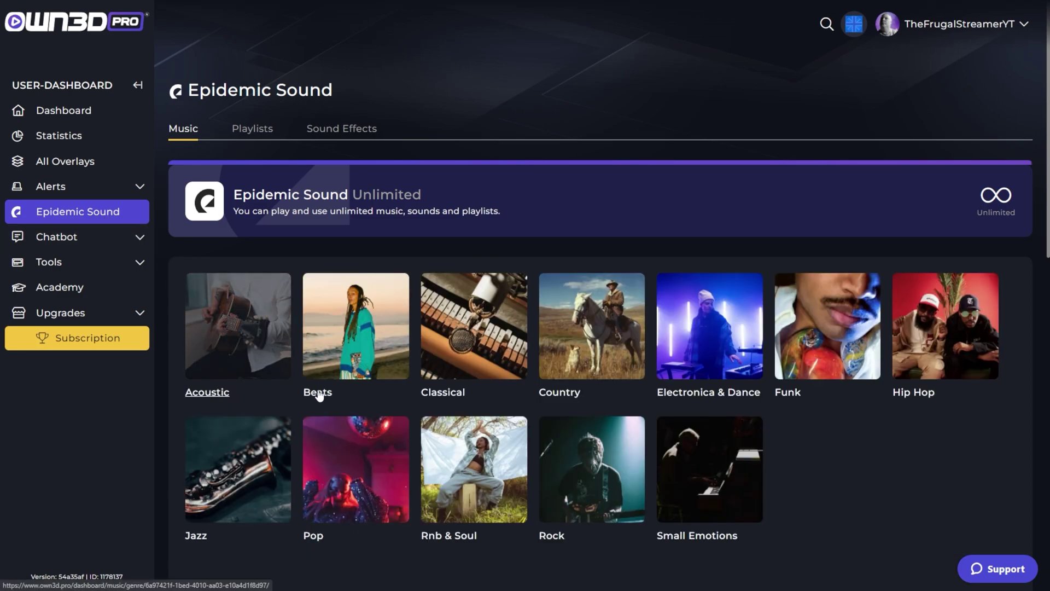
{"action": "left_click", "coordinate": [553, 395]}
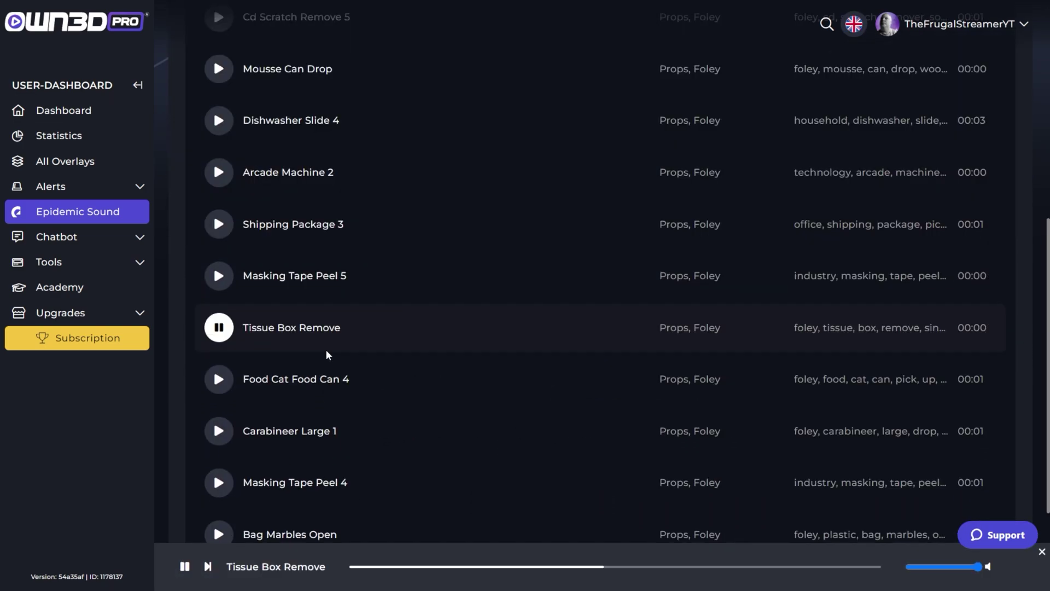
- Preview the Soda Bottle Shake 2 sound effect from the Props, Foley sounds
{"action": "scroll", "coordinate": [328, 350], "scroll_direction": "down", "scroll_amount": 2}
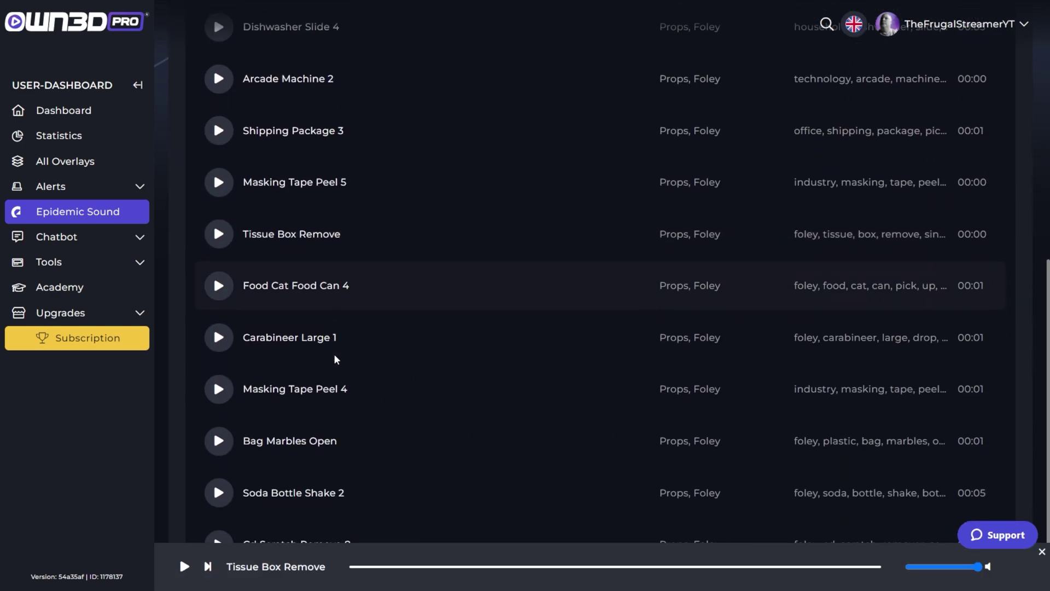
{"action": "scroll", "coordinate": [220, 350], "scroll_direction": "down", "scroll_amount": 2}
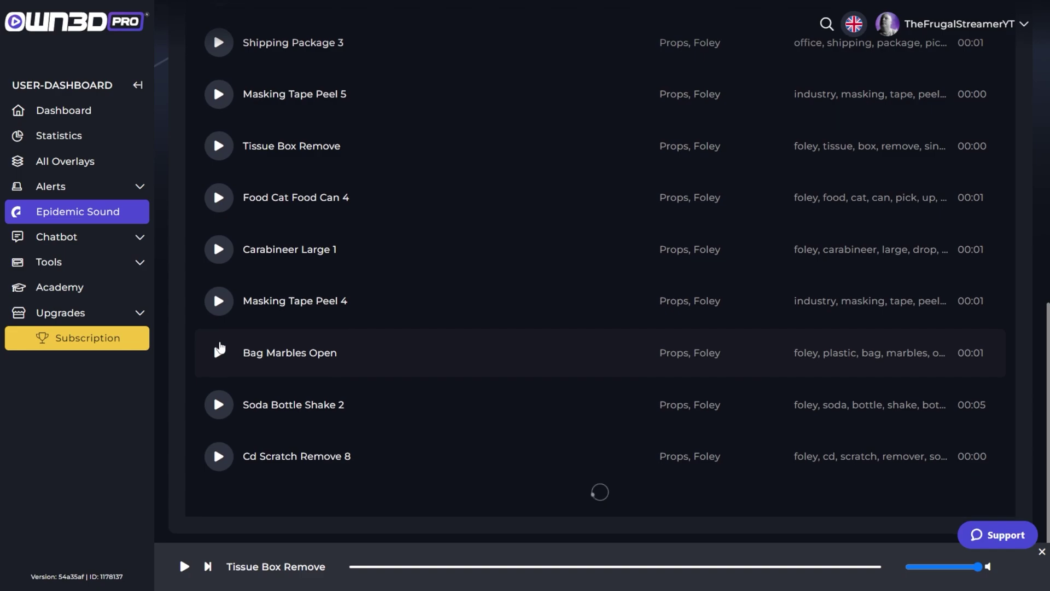
{"action": "left_click", "coordinate": [219, 405]}
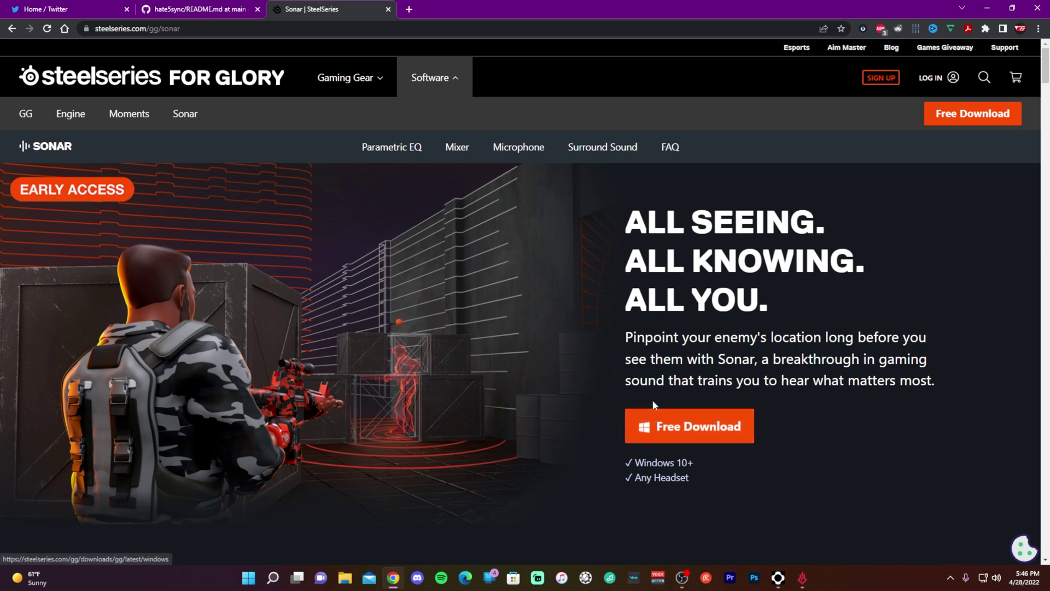
- Download the SteelSeries GG installer for Windows and run it in English, accepting the license agreement
{"action": "left_click", "coordinate": [658, 436]}
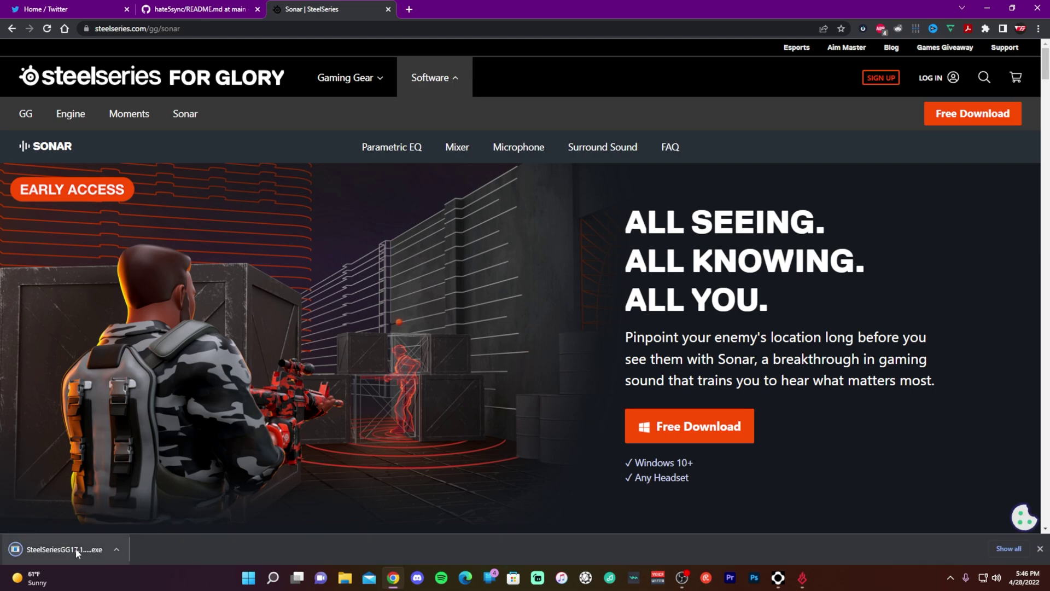
{"action": "left_click", "coordinate": [75, 548]}
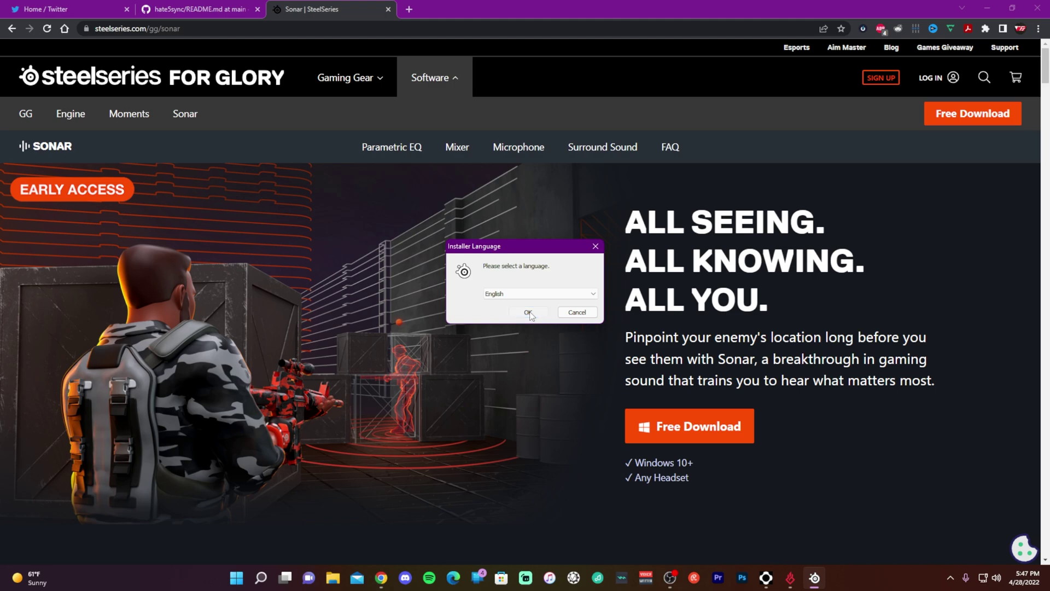
{"action": "left_click", "coordinate": [528, 314]}
{"action": "left_click", "coordinate": [588, 376]}
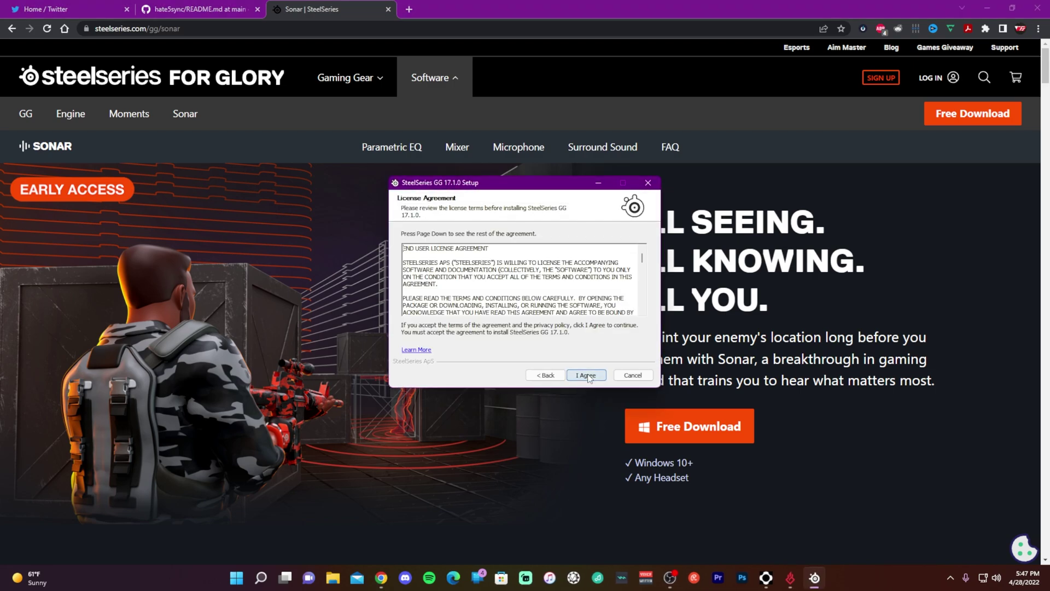
{"action": "left_click", "coordinate": [587, 376]}
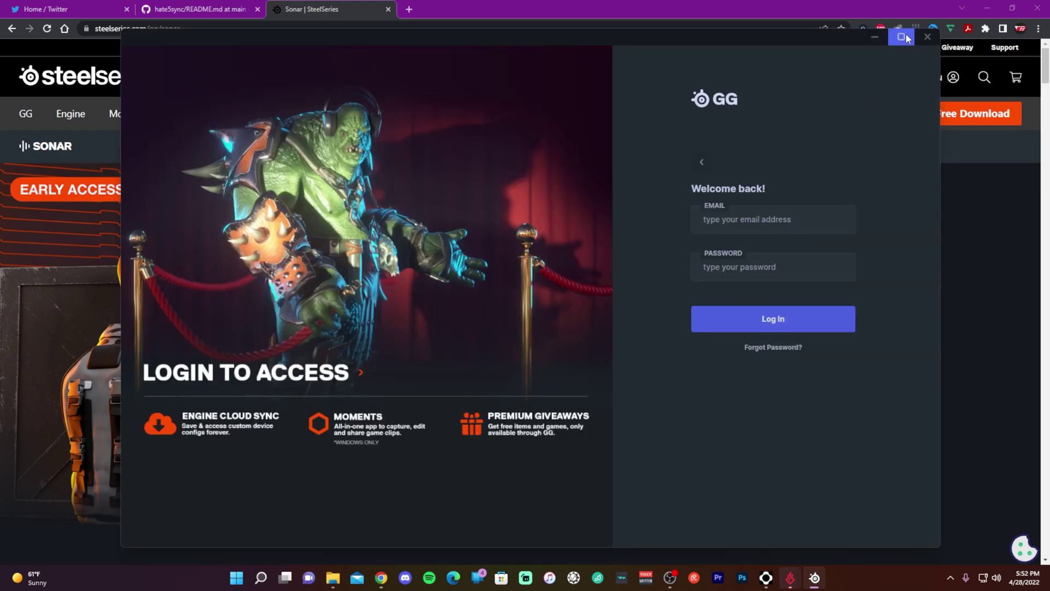
- Maximize the SteelSeries GG window and log in with the account's email and password
{"action": "left_click", "coordinate": [901, 37]}
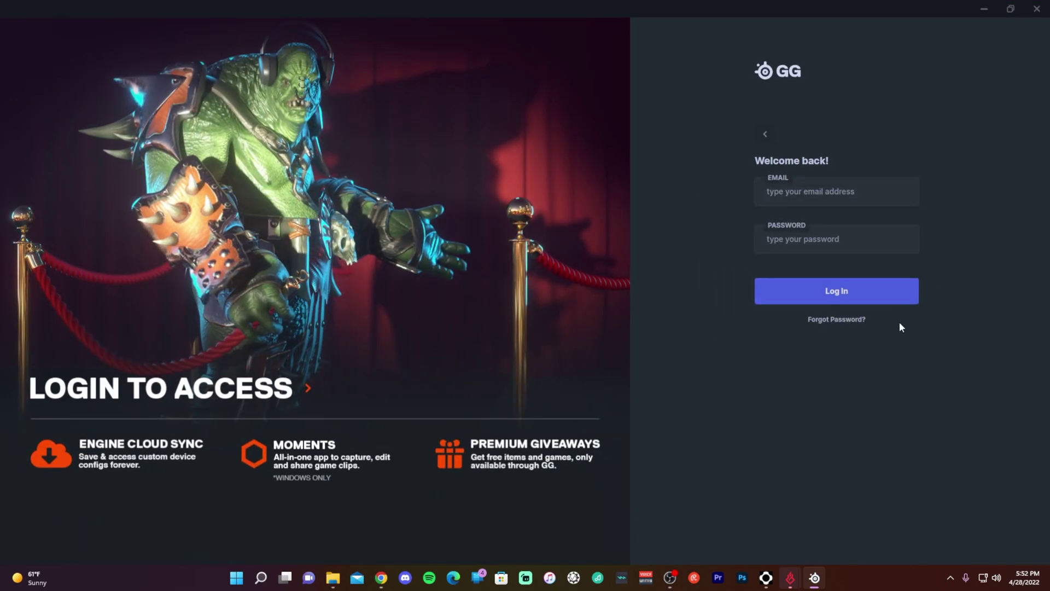
{"action": "left_click", "coordinate": [811, 193]}
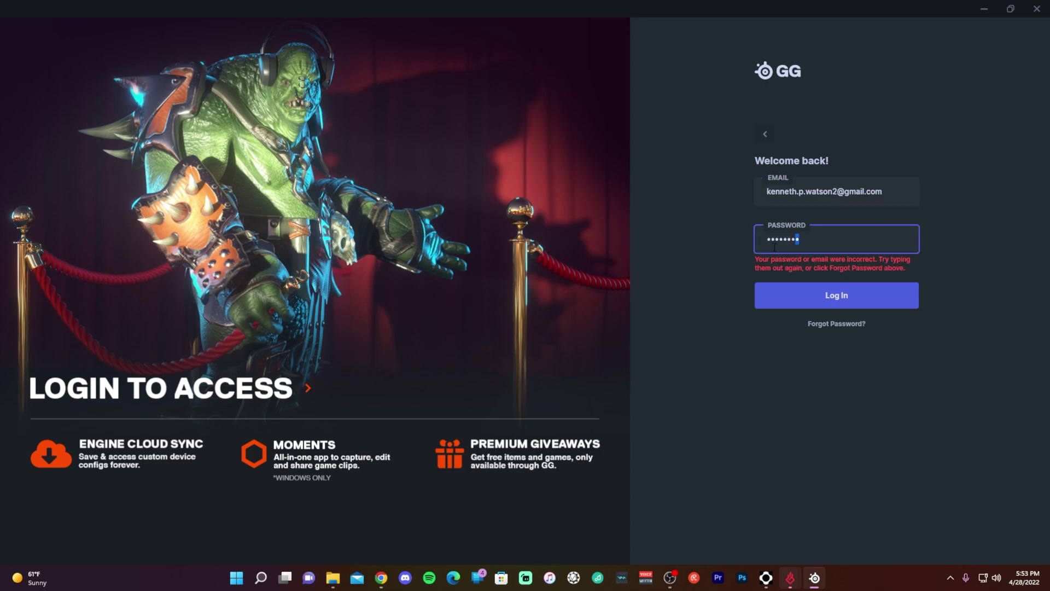
{"action": "key", "text": "ctrl+a"}
{"action": "type", "text": "•••••••••••••••"}
{"action": "key", "text": "Return"}
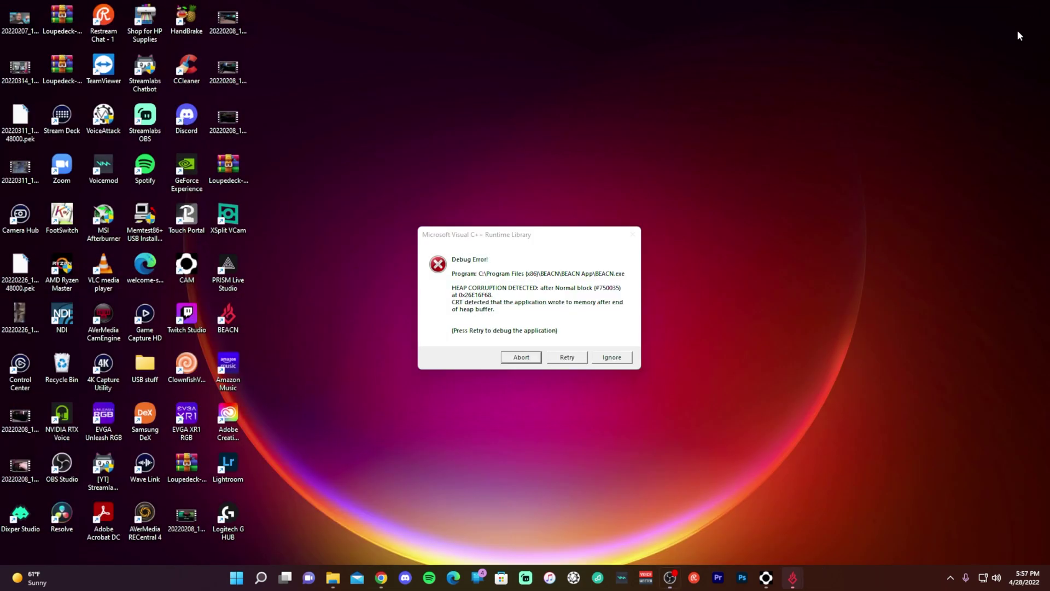
- Exit the SteelSeries GG program that is still running in the background
{"action": "left_click", "coordinate": [952, 582]}
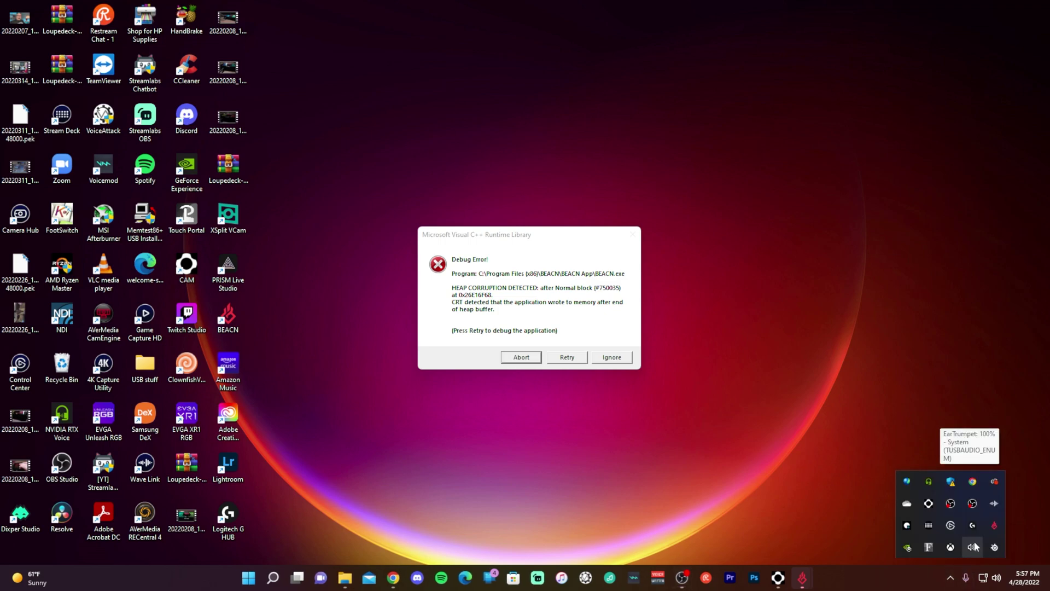
{"action": "right_click", "coordinate": [995, 547]}
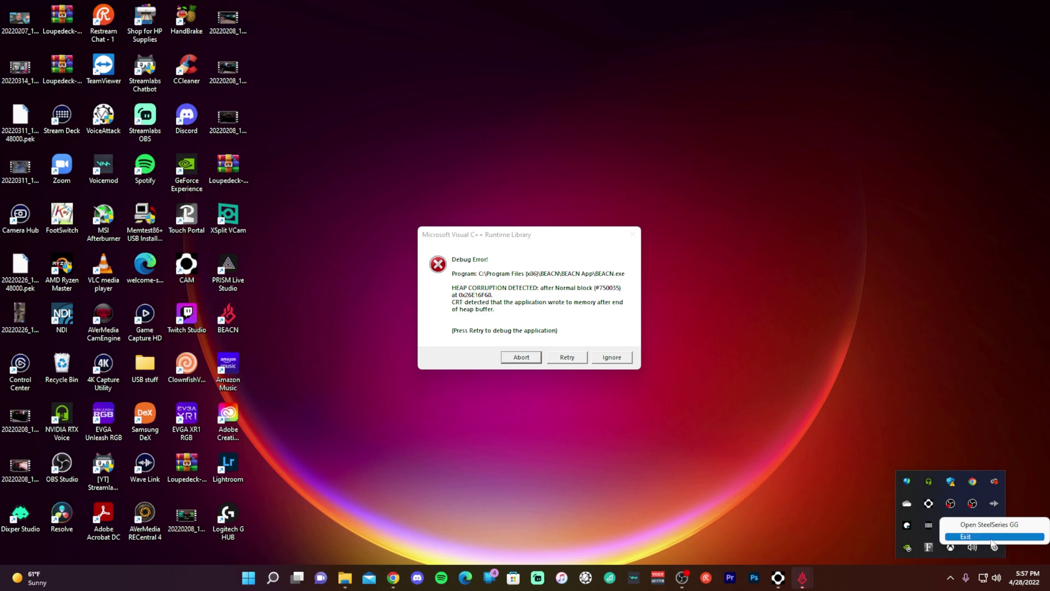
{"action": "left_click", "coordinate": [991, 538]}
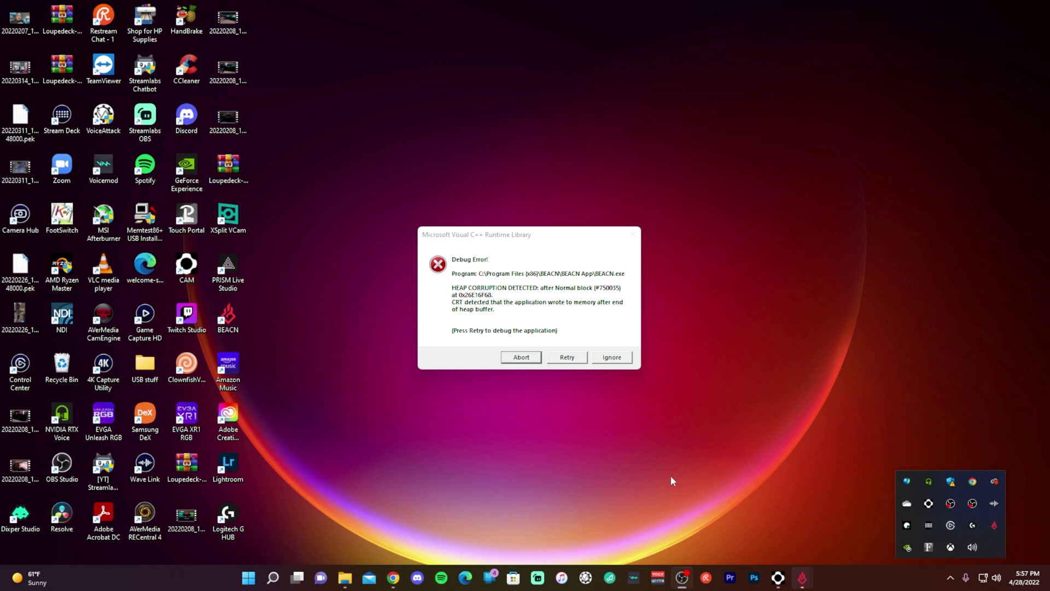
- Search Windows for SteelSeries GG and launch the app
{"action": "left_click", "coordinate": [273, 577]}
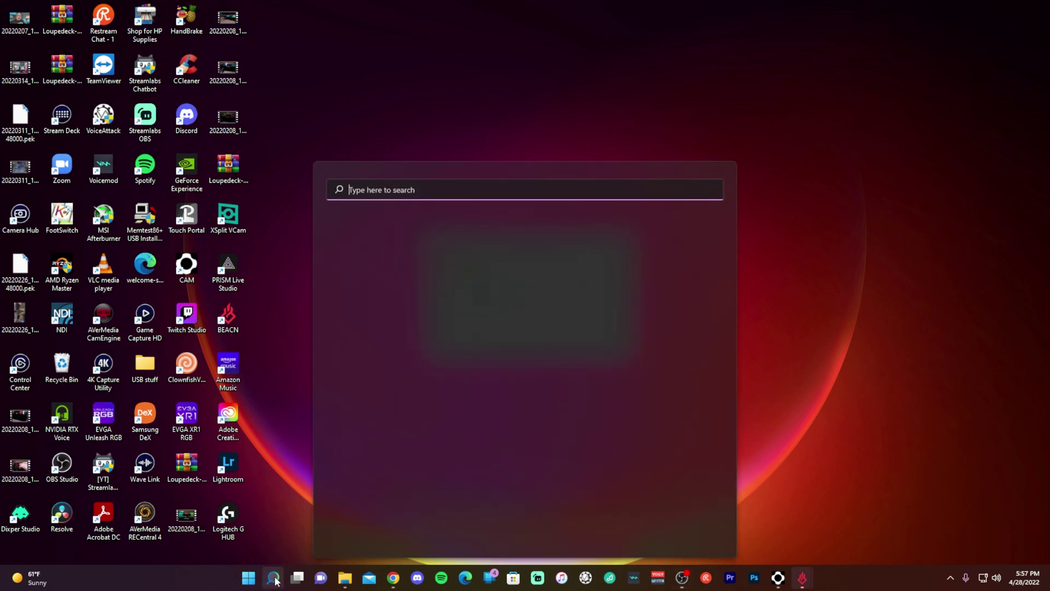
{"action": "type", "text": "steelseries gg"}
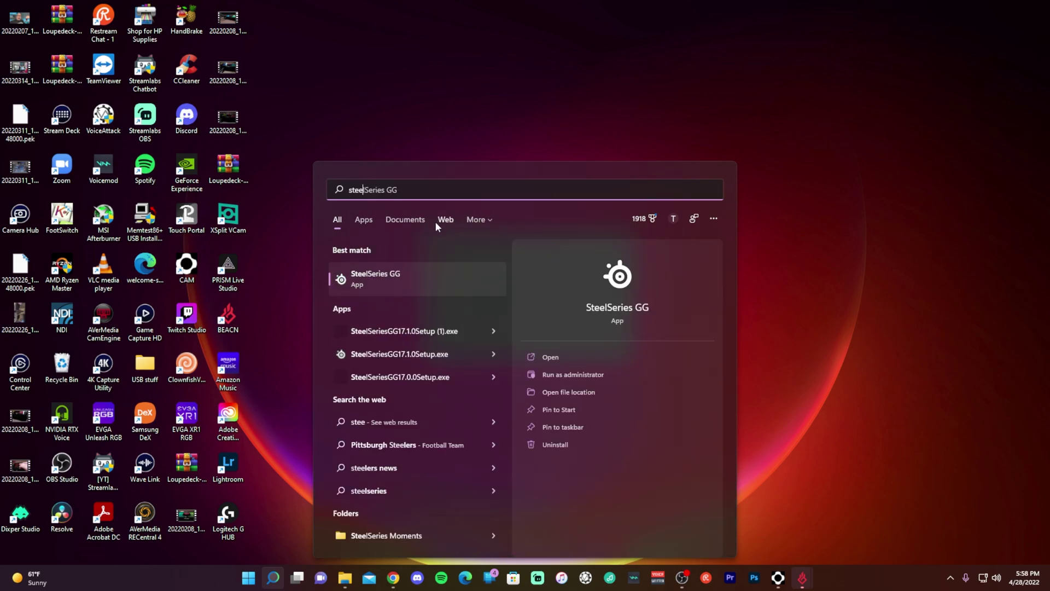
{"action": "left_click", "coordinate": [395, 277]}
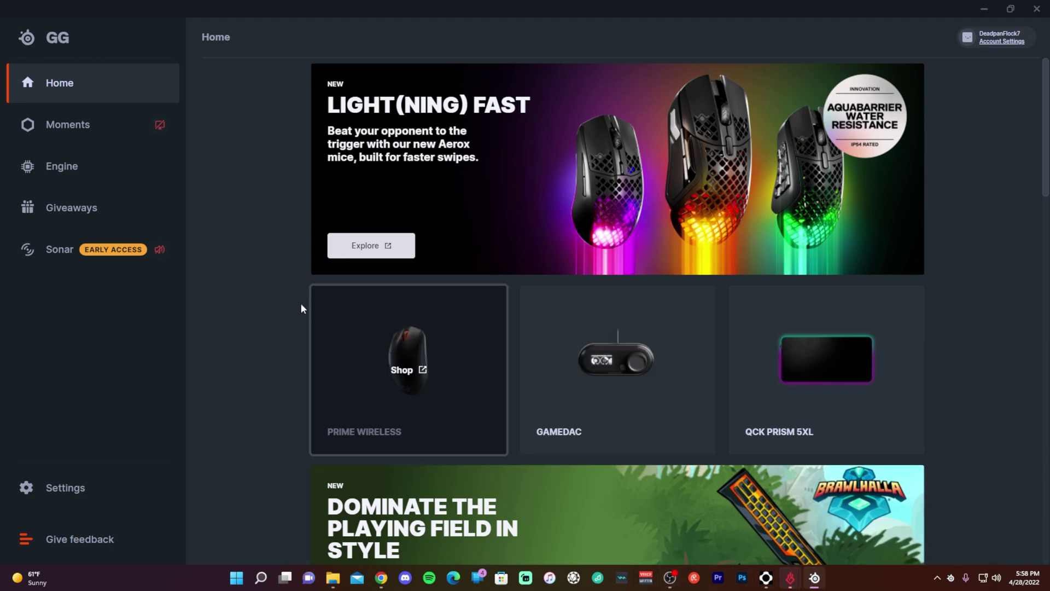
- Start the Sonar device setup and set the game output to Headphones (BEACN Mic)
{"action": "left_click", "coordinate": [68, 266]}
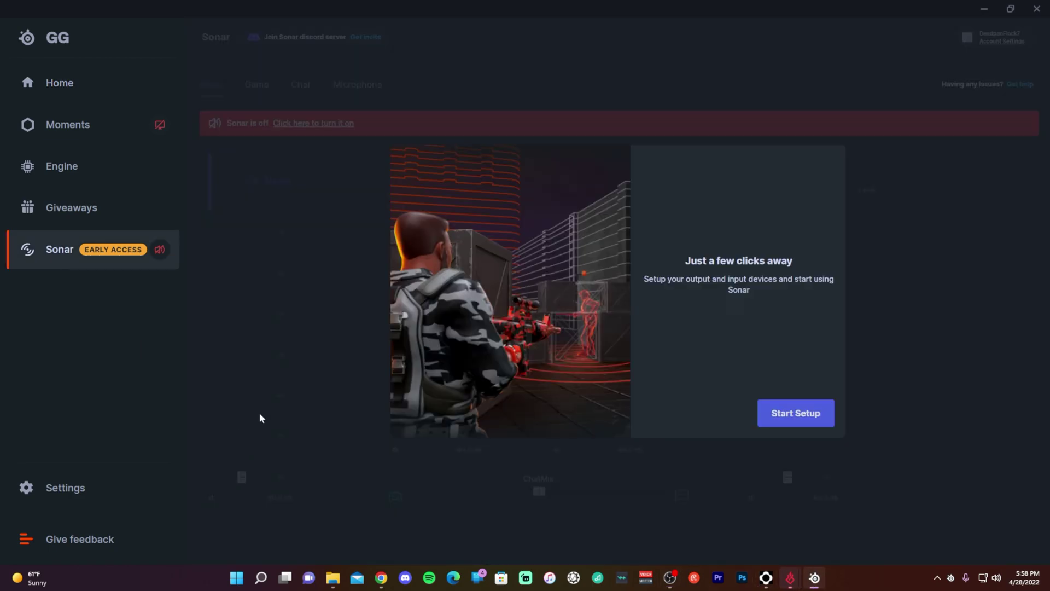
{"action": "left_click", "coordinate": [793, 422]}
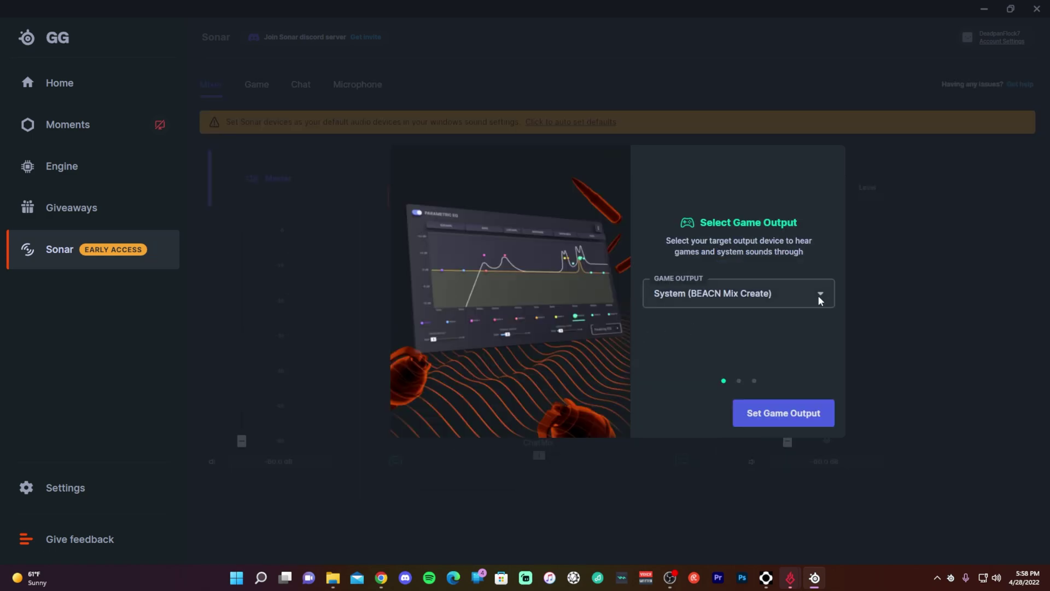
{"action": "left_click", "coordinate": [819, 294]}
{"action": "left_click", "coordinate": [783, 373]}
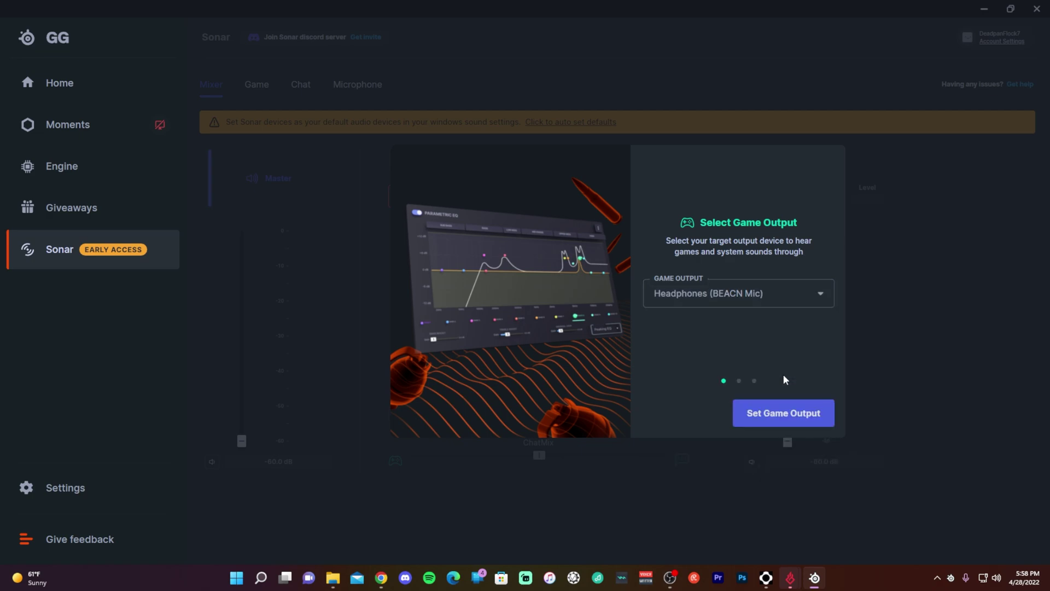
{"action": "left_click", "coordinate": [784, 414]}
- Set Sonar's chat output to Chat (BEACN Mix Create)
{"action": "left_click", "coordinate": [815, 295]}
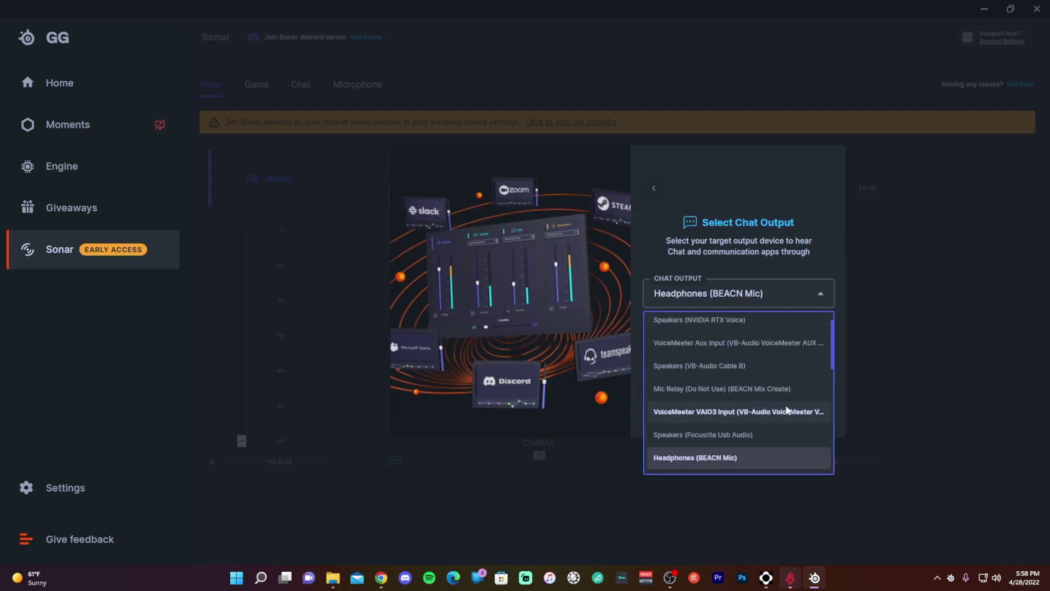
{"action": "scroll", "coordinate": [790, 410], "scroll_direction": "down", "scroll_amount": 2}
{"action": "scroll", "coordinate": [767, 421], "scroll_direction": "down", "scroll_amount": 3}
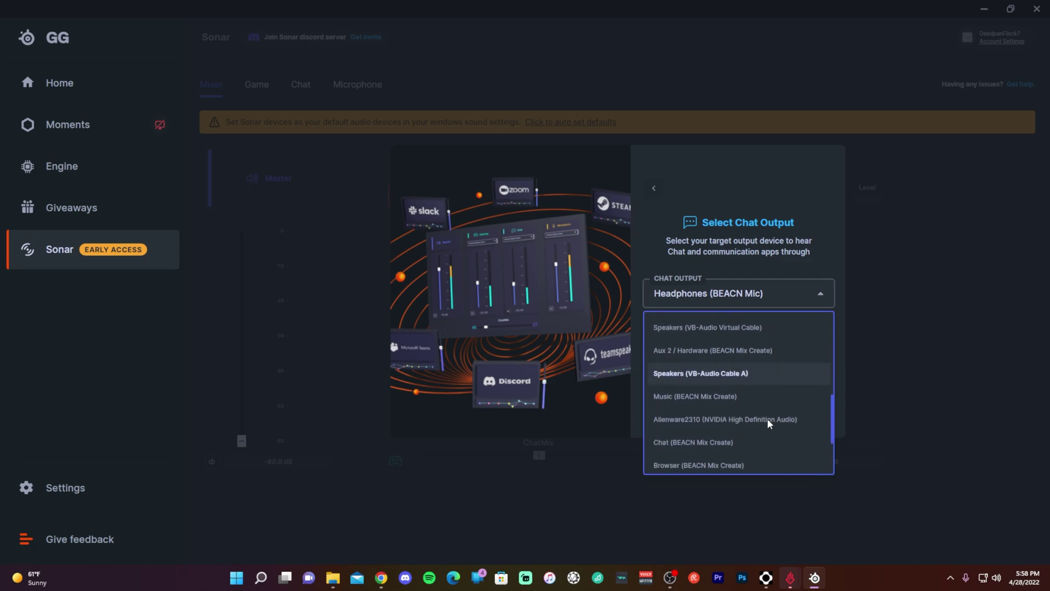
{"action": "left_click", "coordinate": [767, 424]}
{"action": "left_click", "coordinate": [789, 409]}
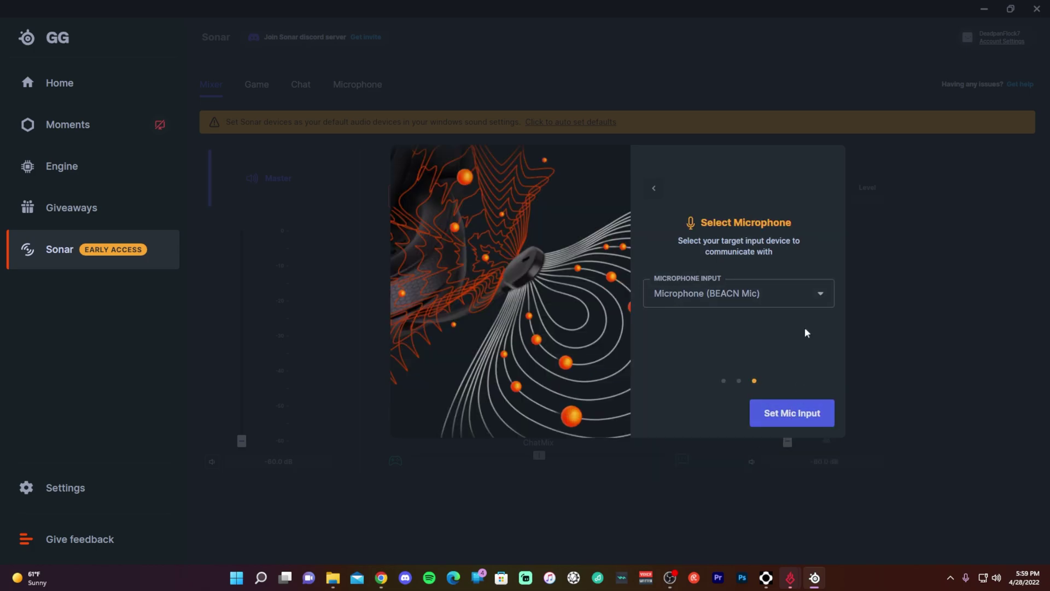
- Set Sonar's microphone input to Microphone (BEACN Mic) and submit the device selection
{"action": "left_click", "coordinate": [810, 294]}
{"action": "left_click", "coordinate": [772, 350]}
{"action": "left_click", "coordinate": [781, 411]}
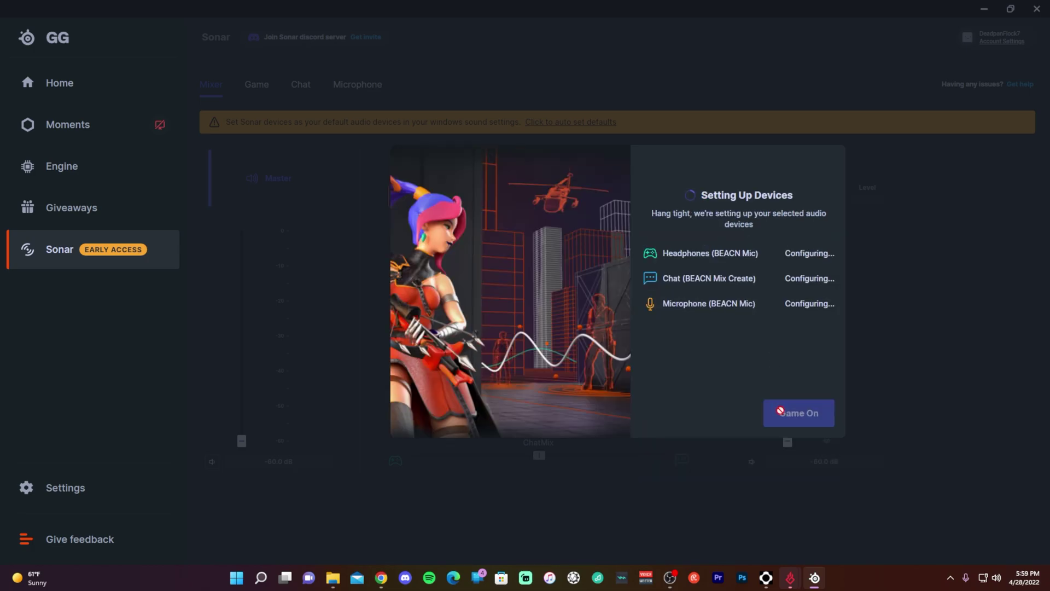